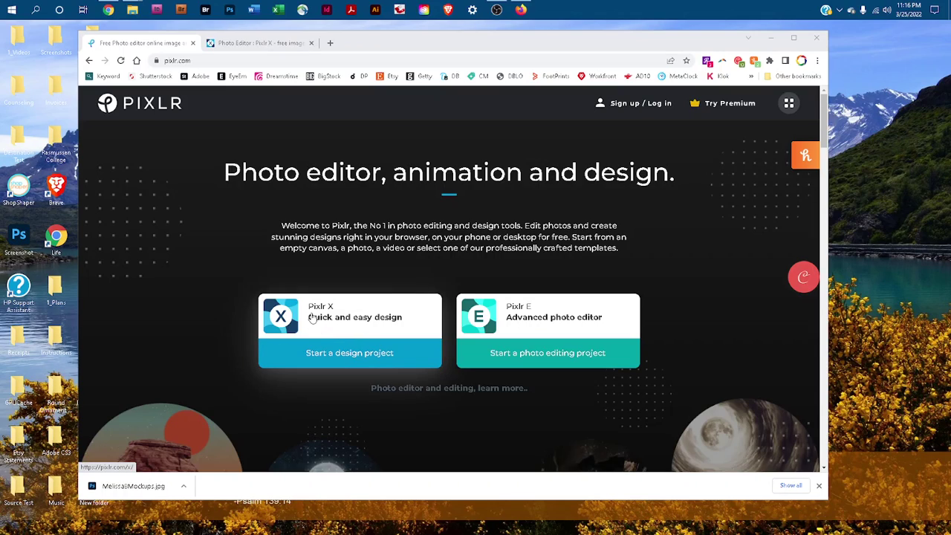
Start a Pixlr X design project and open 15oz_11ozMugMockup_8x12 from the 15 and 11 oz Mugs folder at its original 3600 x 2400 size.
click(358, 348)
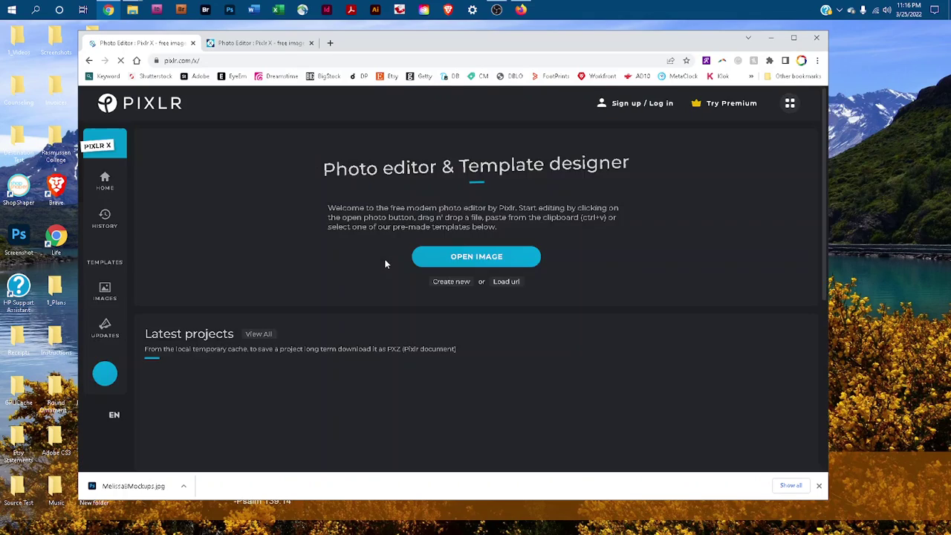
click(484, 264)
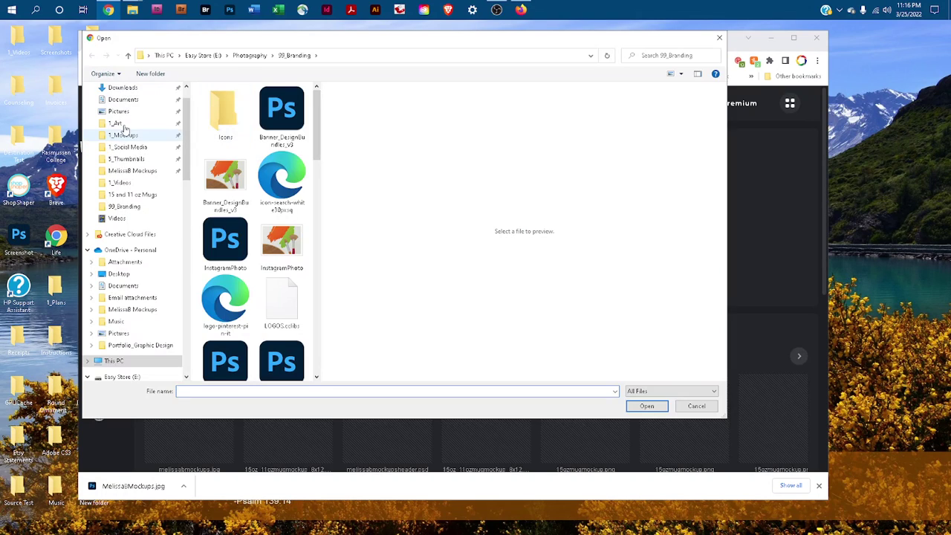
click(123, 134)
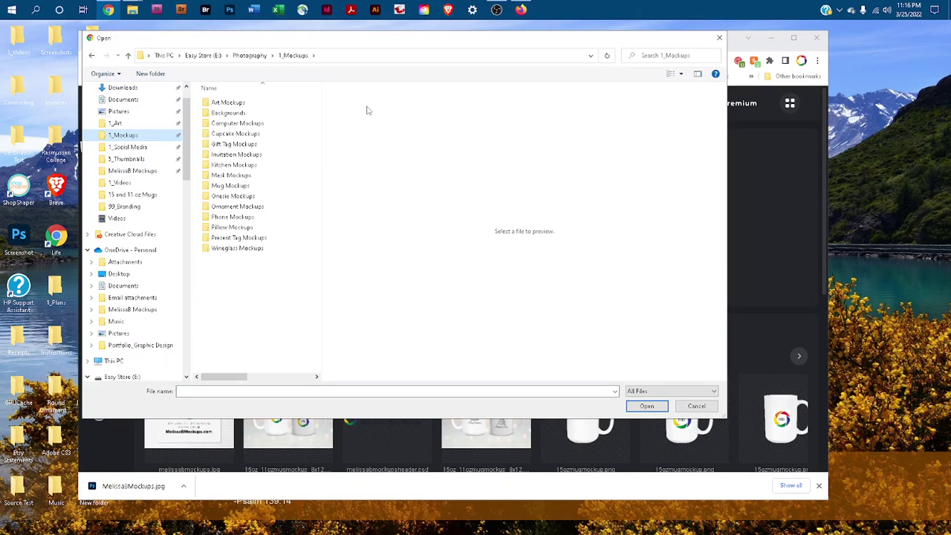
click(135, 193)
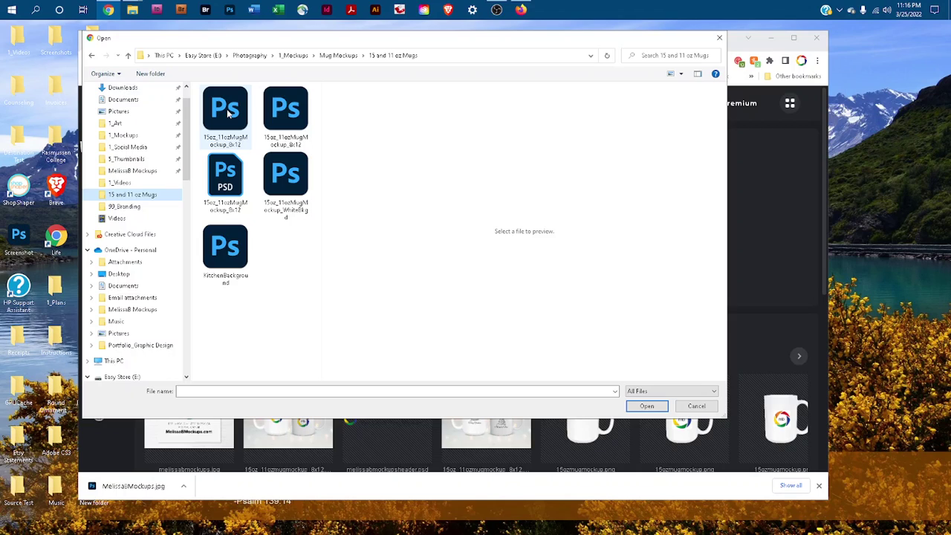
click(228, 111)
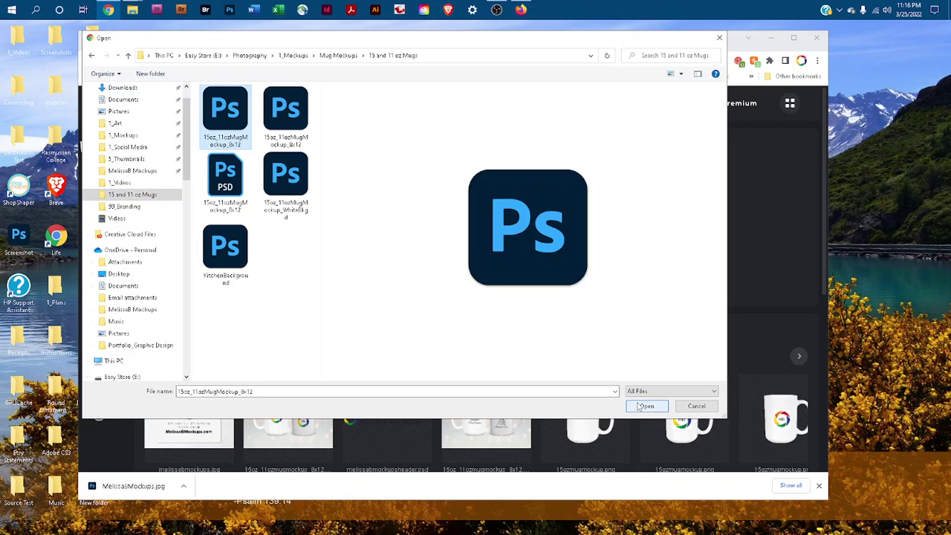
click(643, 406)
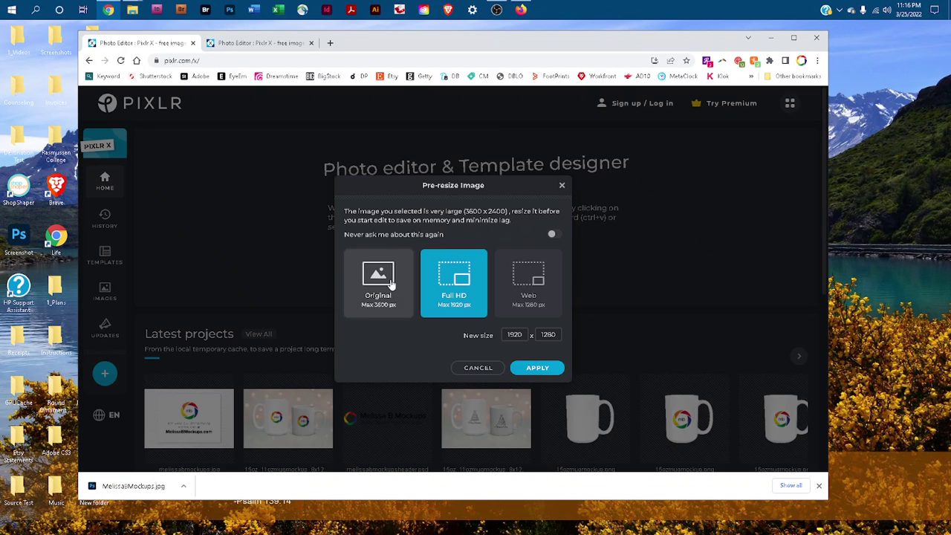
click(392, 284)
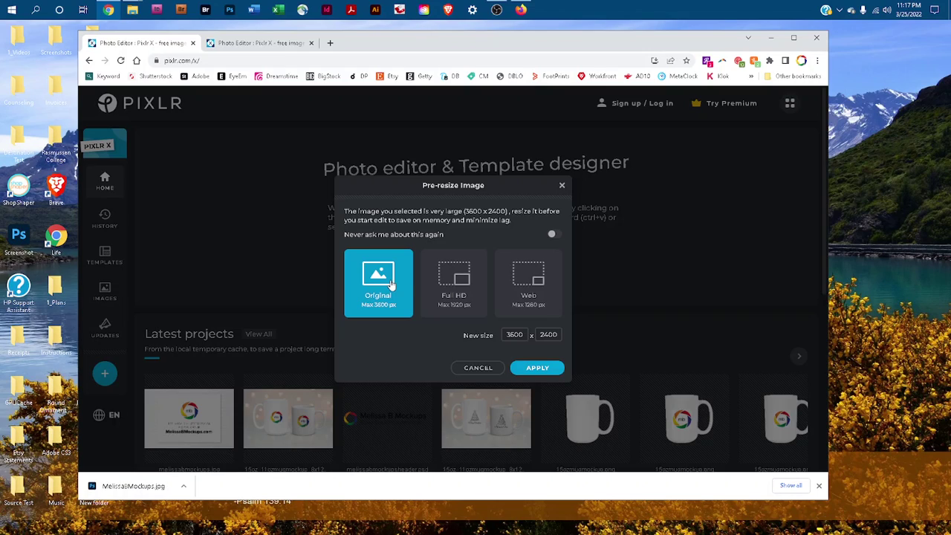
click(537, 367)
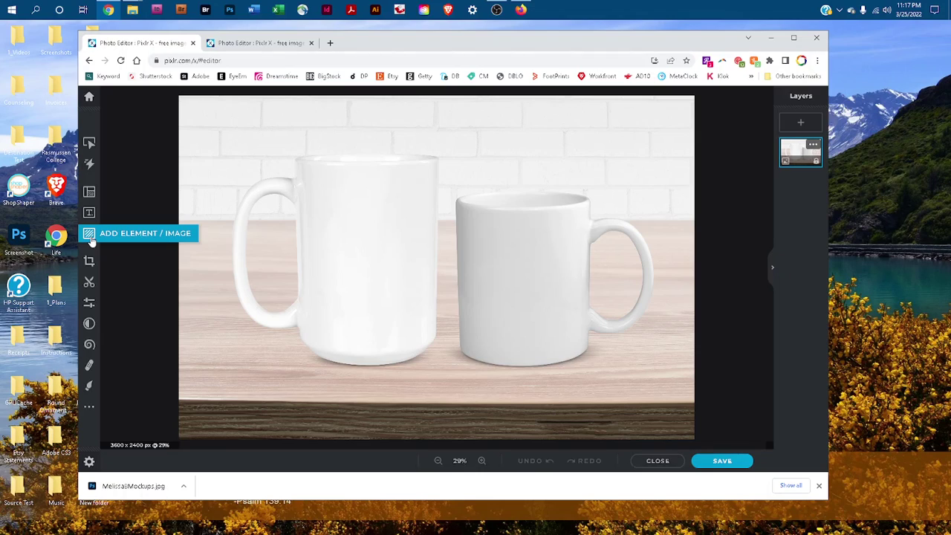
Add the MBLogoJPG file from the 1_Art folder to the mockup as an image element.
click(89, 235)
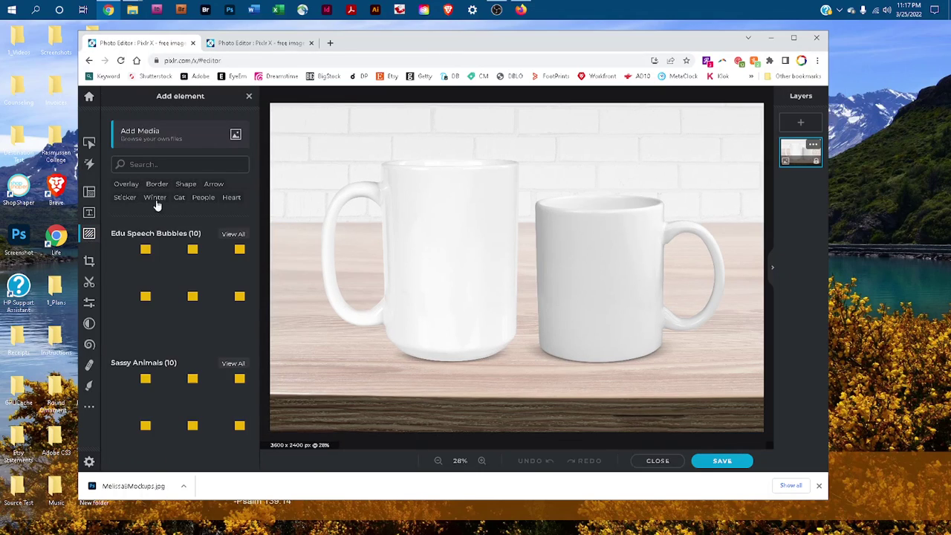
click(173, 142)
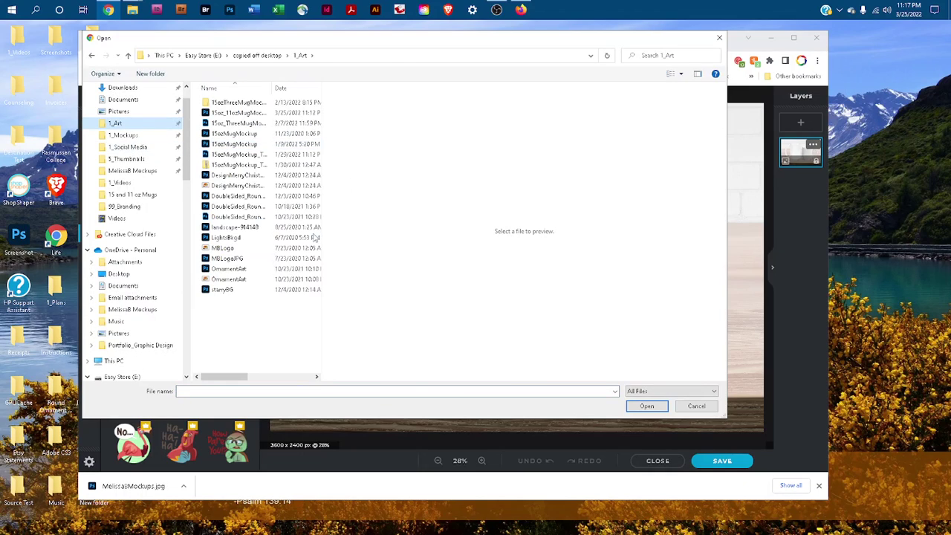
click(232, 258)
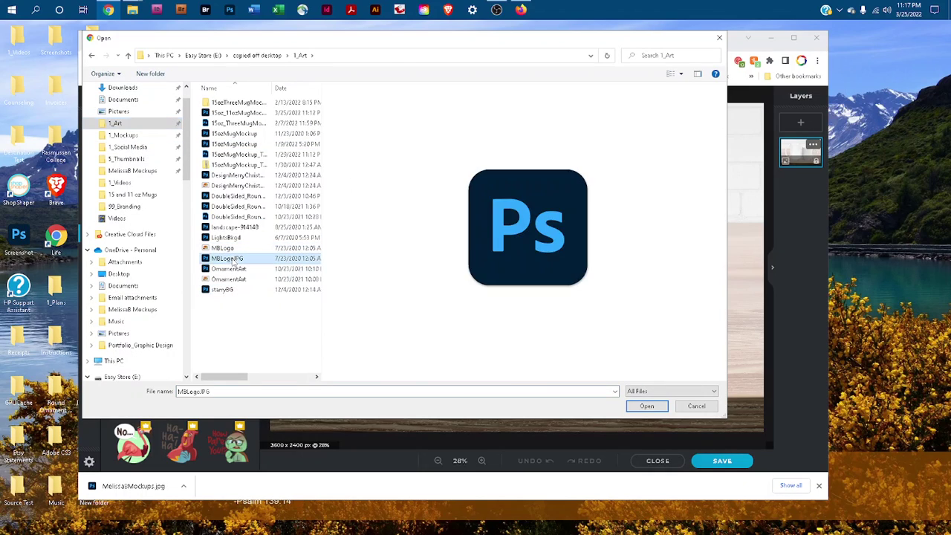
click(647, 406)
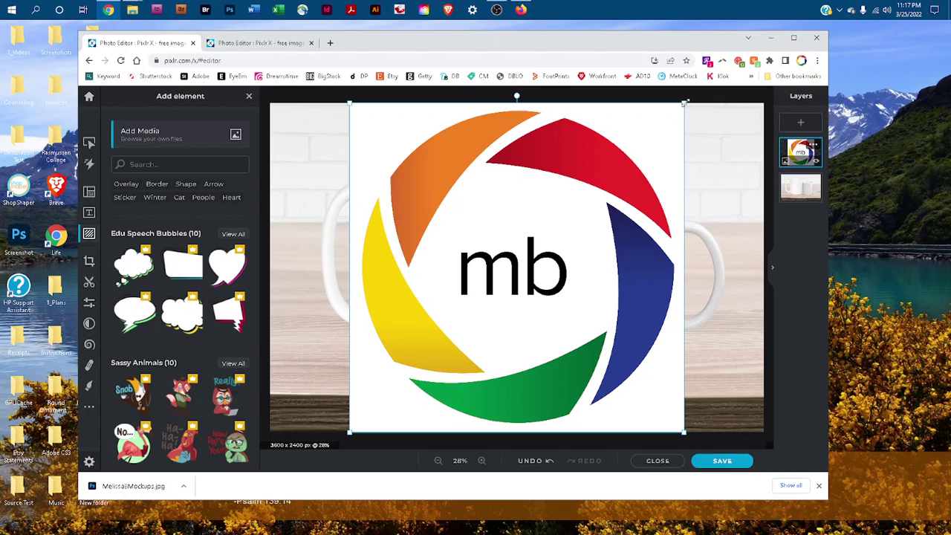
Shrink the logo to about a quarter of its size and place it centred on the front of the tall mug.
drag(685, 103, 434, 307)
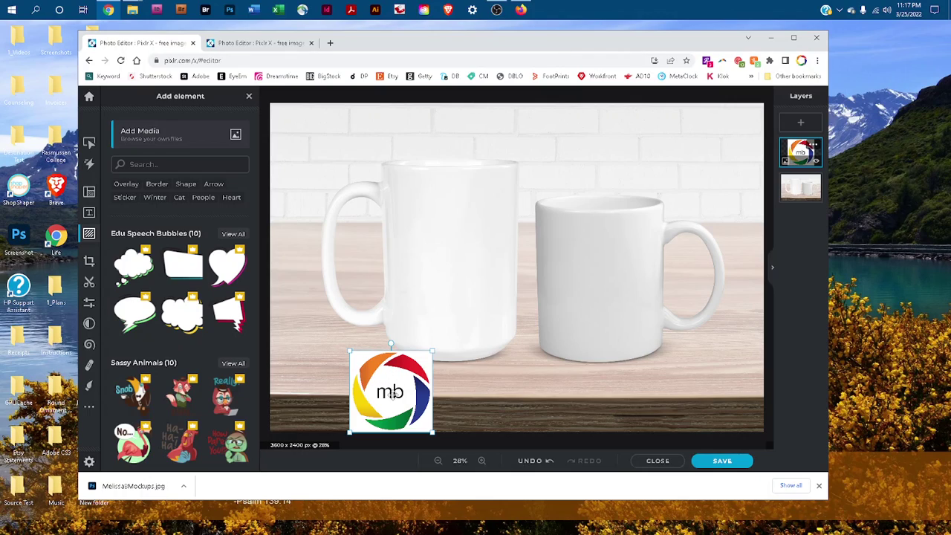
drag(391, 394, 451, 263)
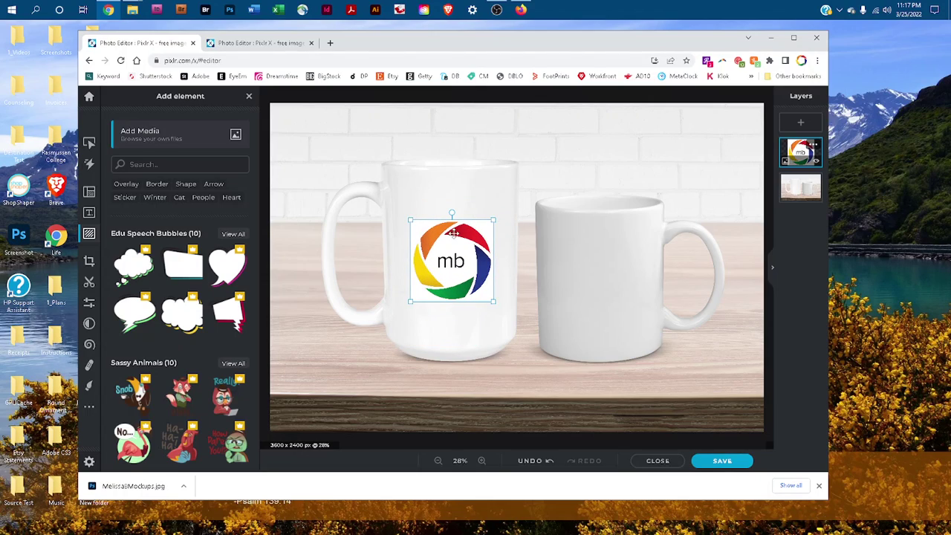
Set the logo layer's blend mode to Multiply.
click(813, 149)
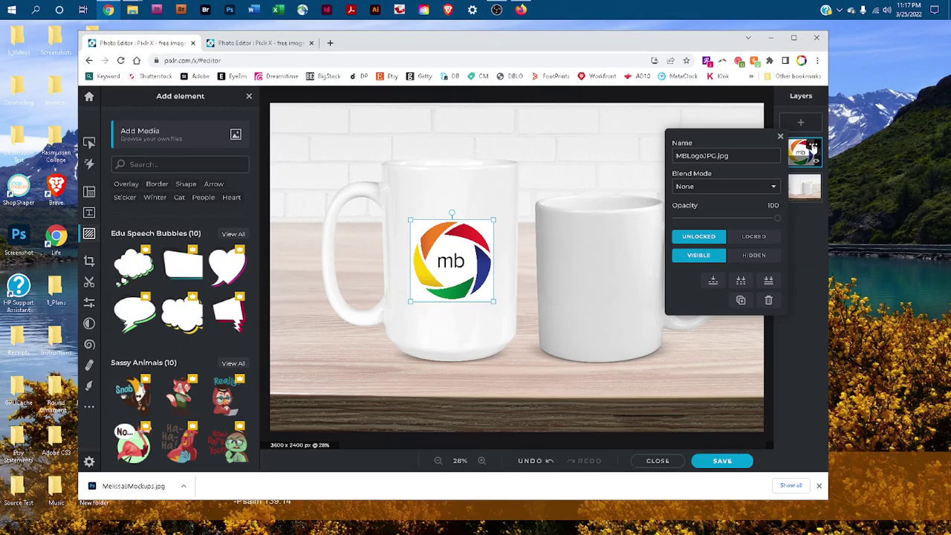
click(703, 186)
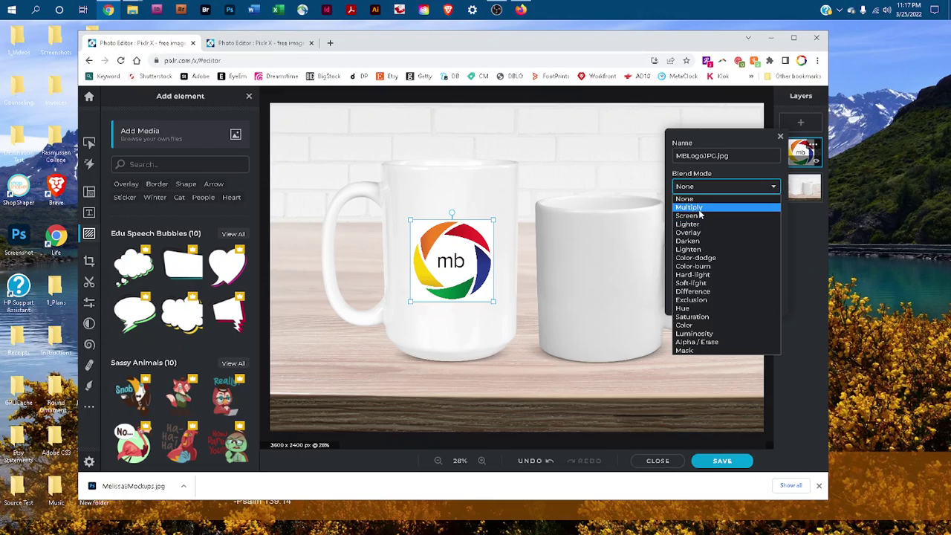
click(699, 199)
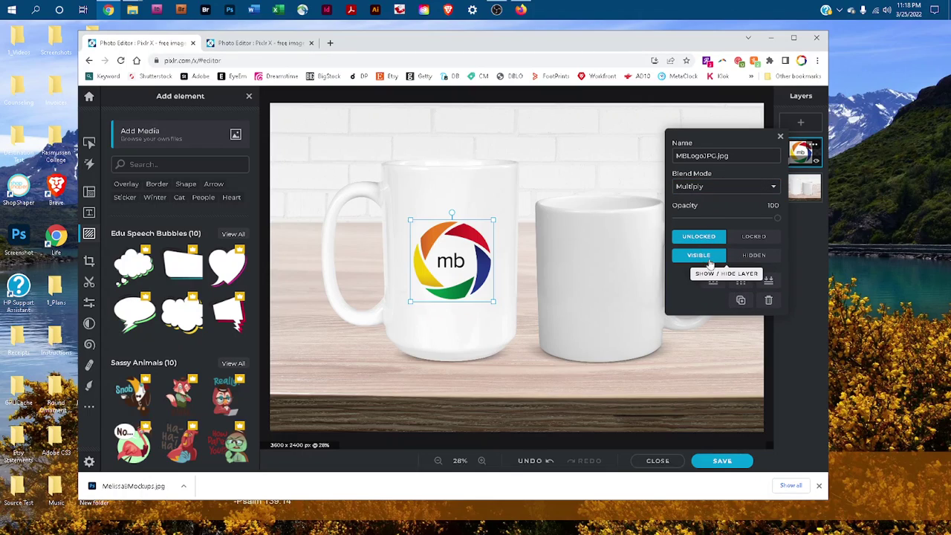
Duplicate the logo layer, place the copy on the front of the shorter mug, and deselect it.
click(740, 302)
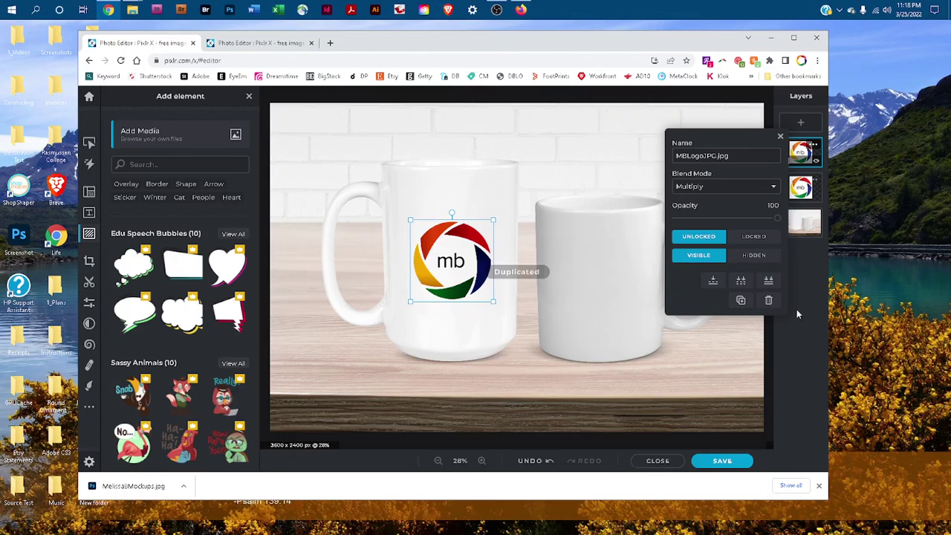
click(781, 137)
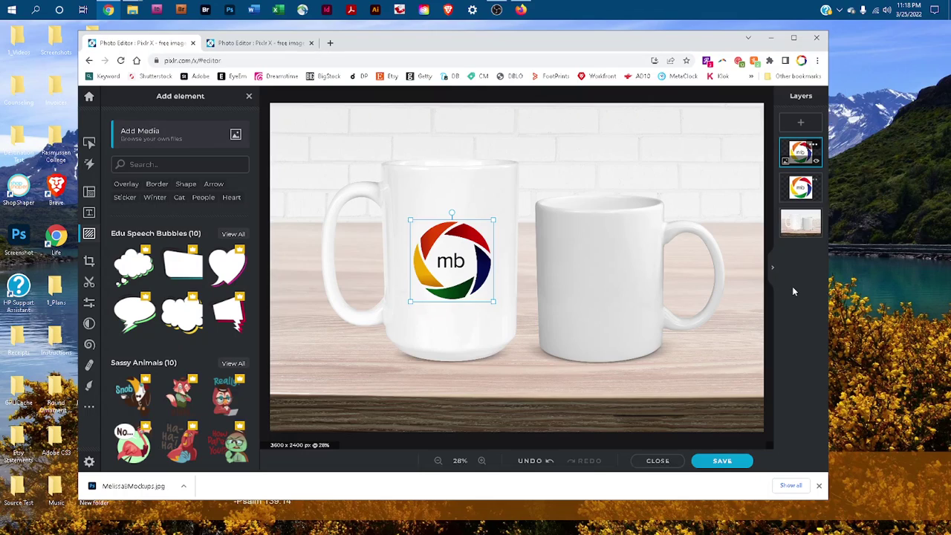
click(466, 234)
drag(467, 233, 615, 259)
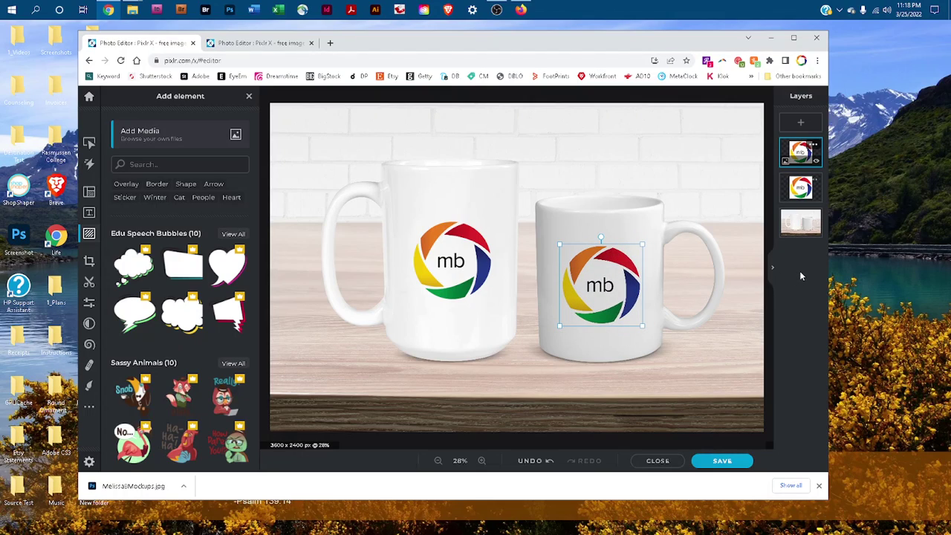
click(749, 294)
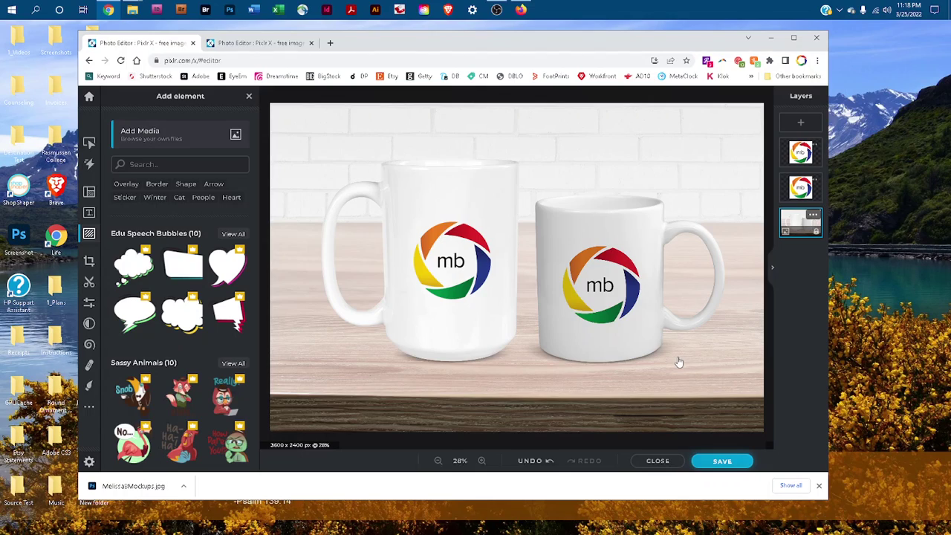
Save the mockup as a 3600 x 2400 JPG named 15oz_11ozMugMockup_8x12v2 in the 1_Art folder and dismiss the advertisement.
key(ctrl+s)
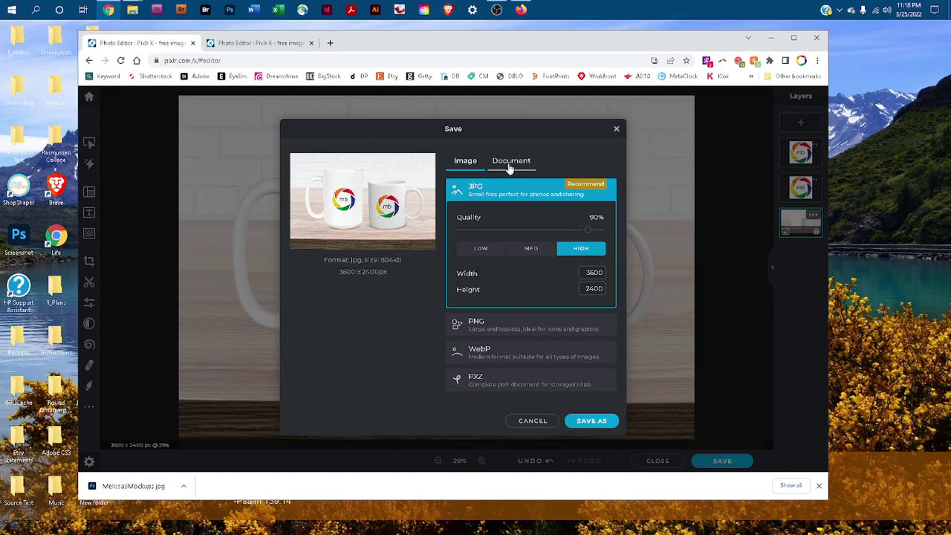
drag(589, 233, 631, 227)
click(592, 419)
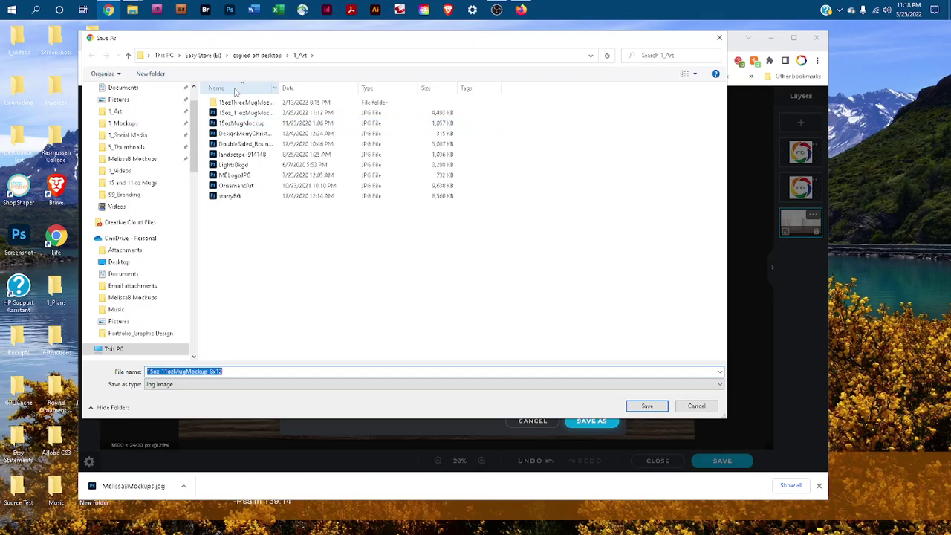
scroll(122, 134, up, 2)
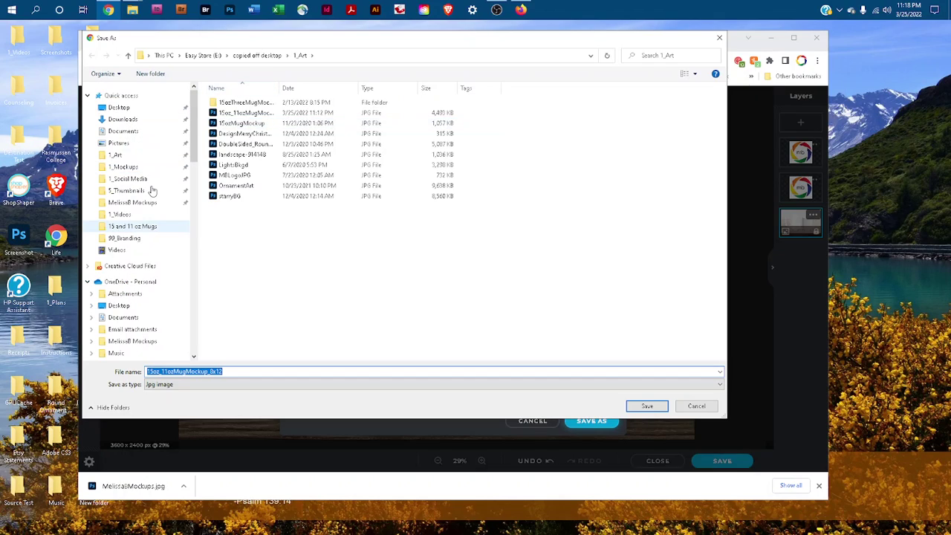
click(129, 154)
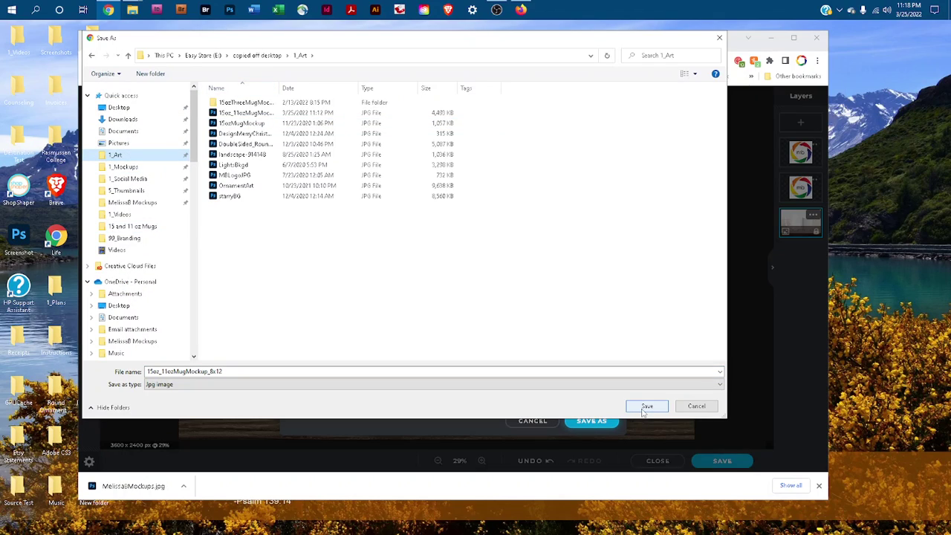
click(646, 408)
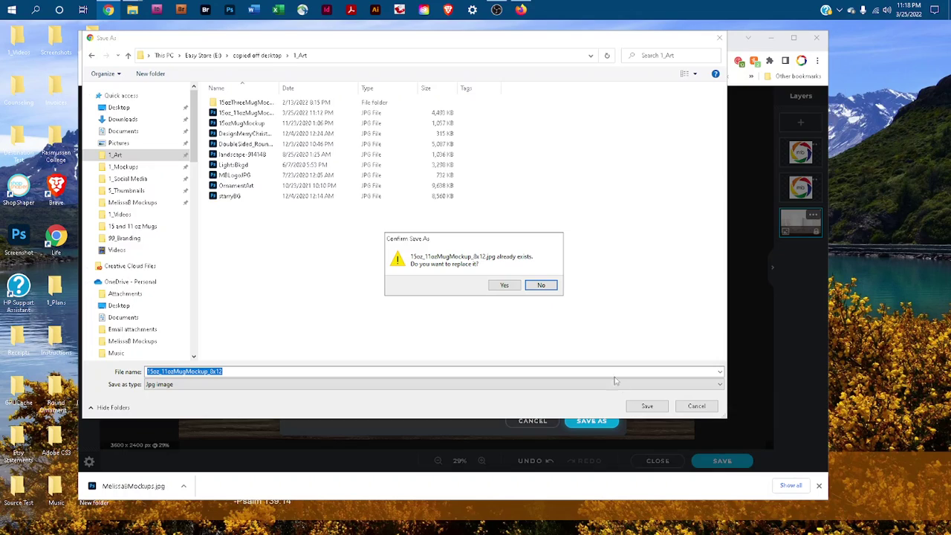
click(538, 286)
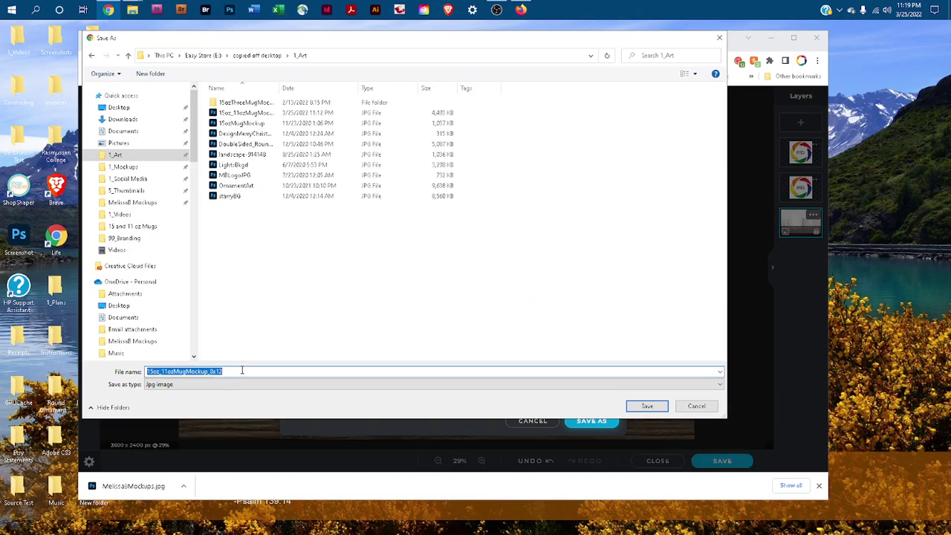
click(240, 371)
text(v2)
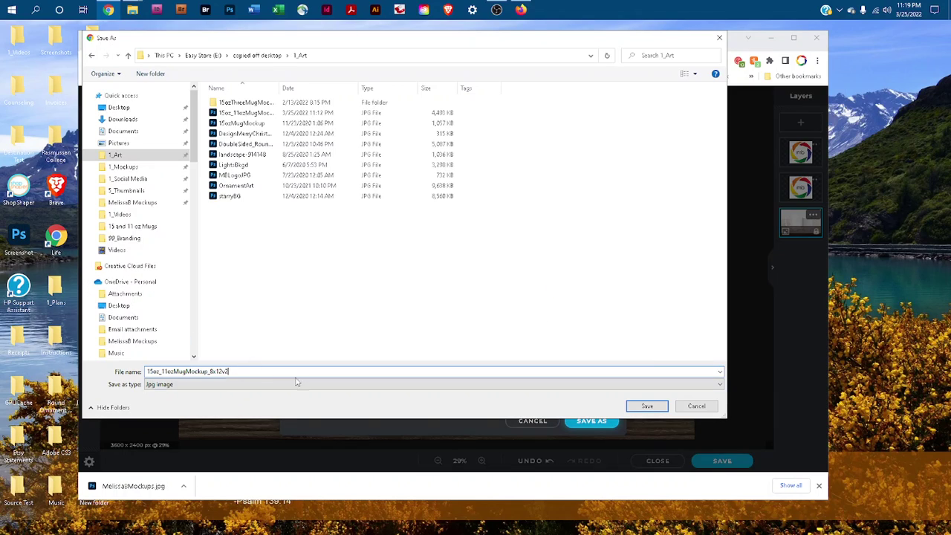
click(647, 406)
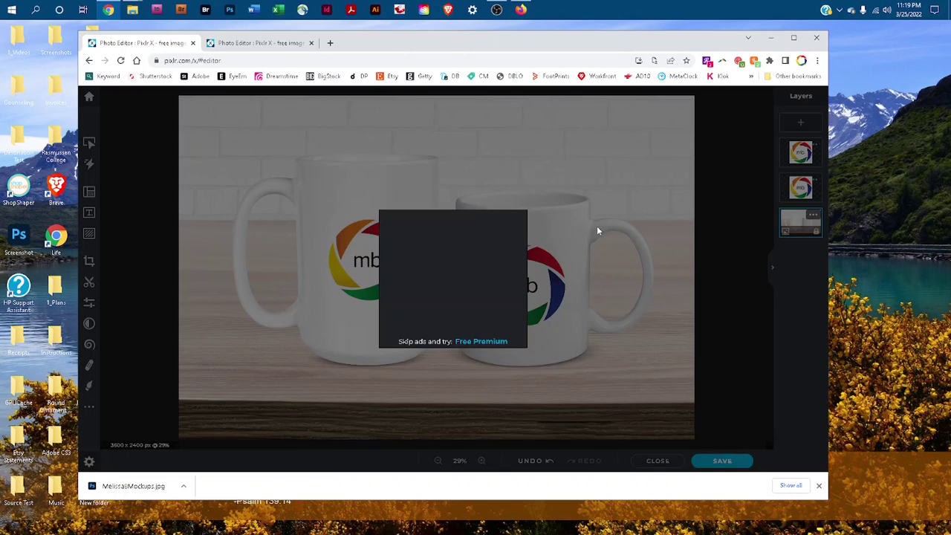
click(526, 212)
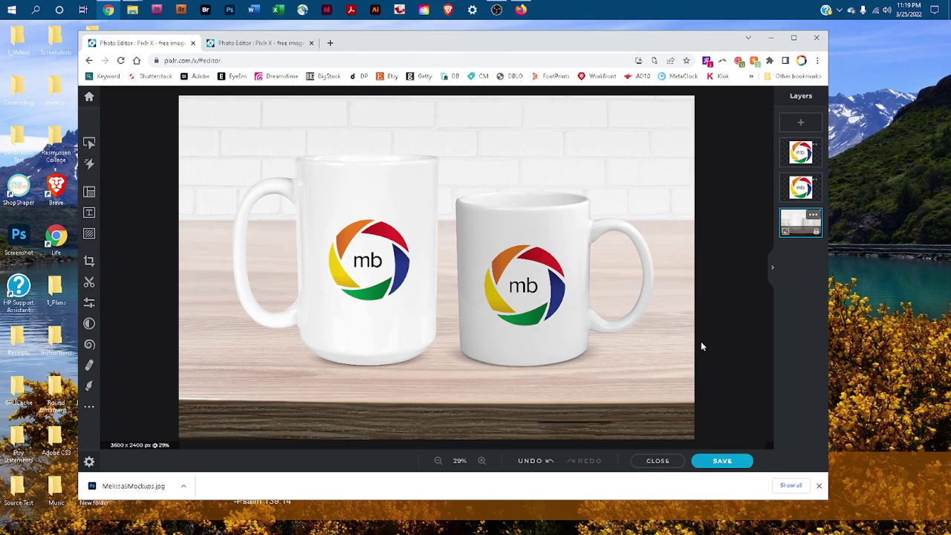
Review the PXZ document option in the save settings, and close them without saving.
click(719, 460)
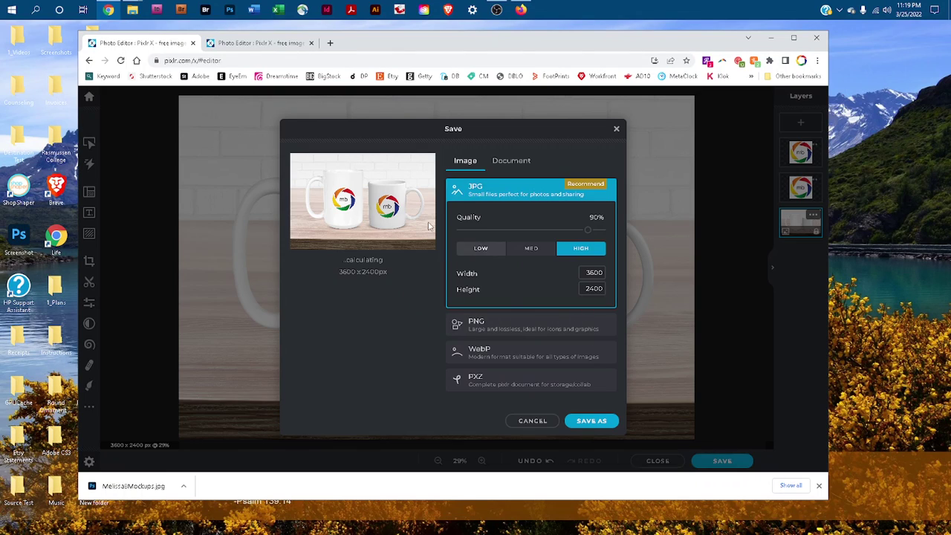
click(497, 381)
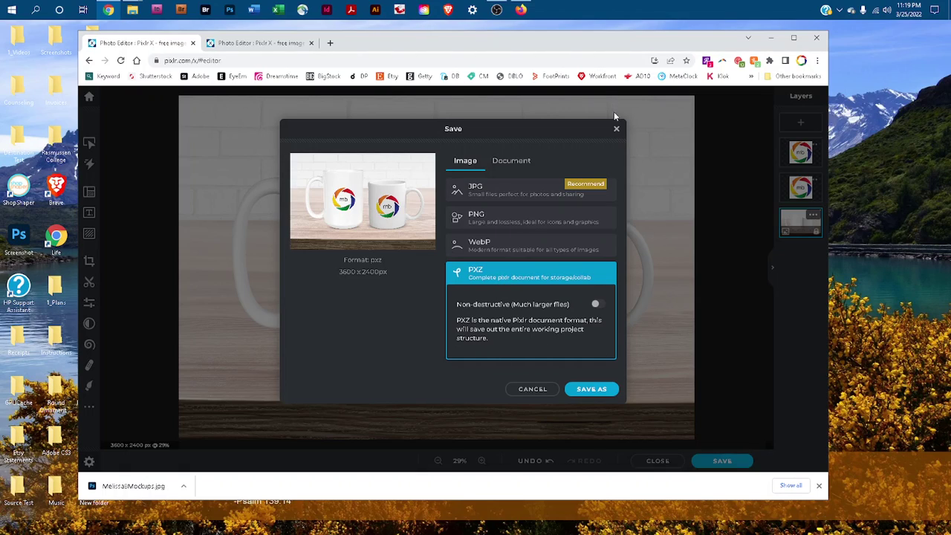
click(616, 130)
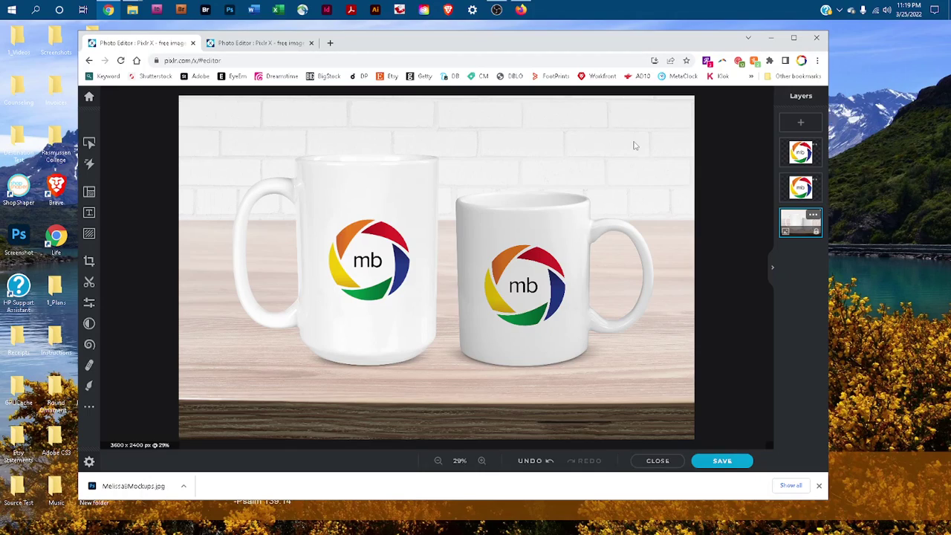
Switch to the other open Pixlr X project and view its MelissaBMockups.com image.
click(245, 43)
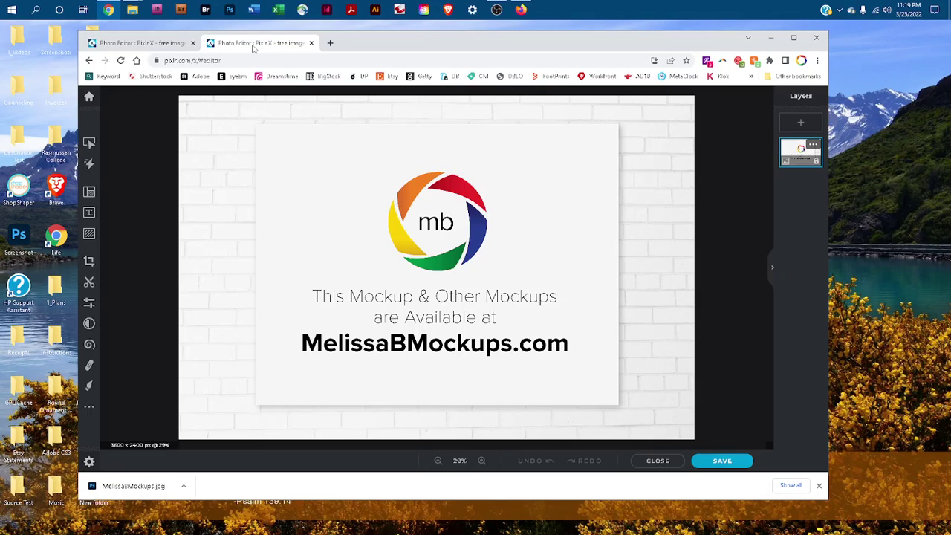
click(889, 259)
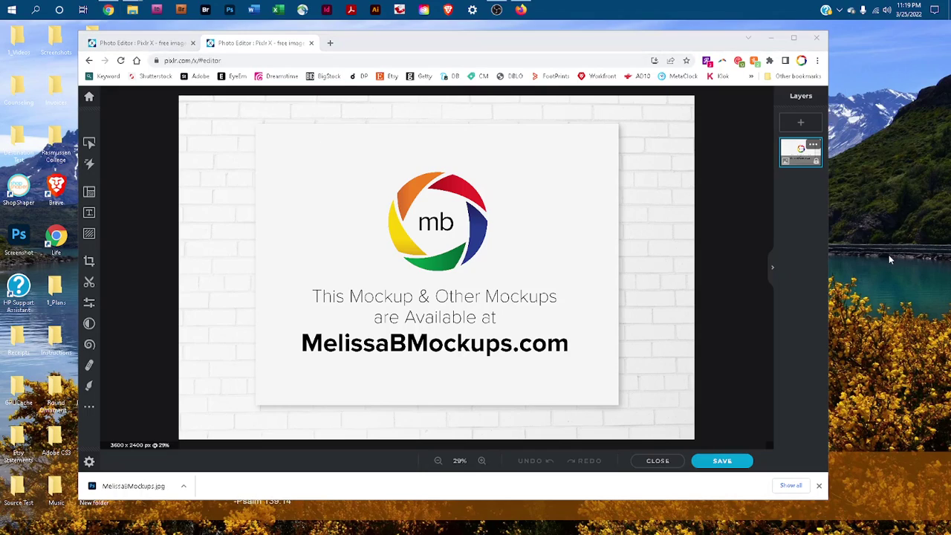